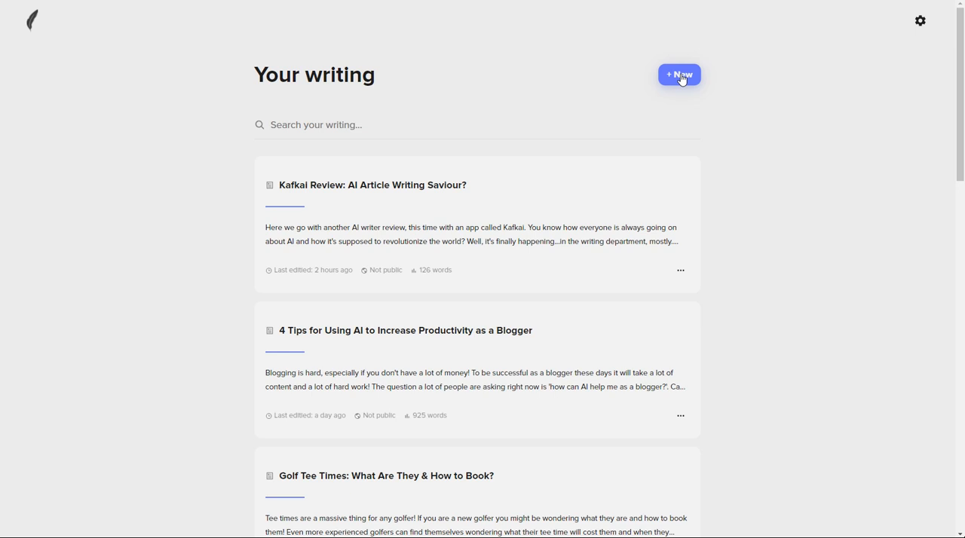
# Create a new article/blog document and place the cursor in its empty body
pyautogui.click(683, 80)
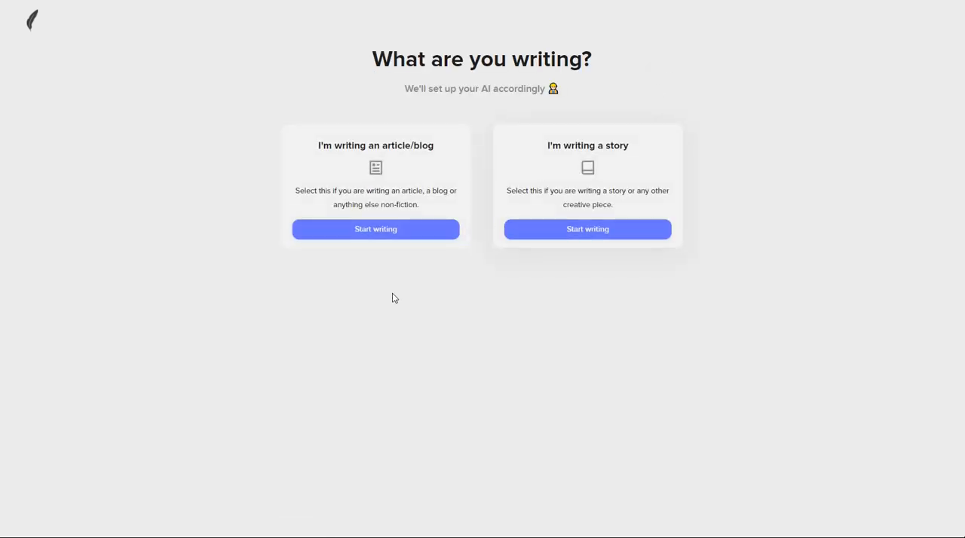
pyautogui.click(375, 231)
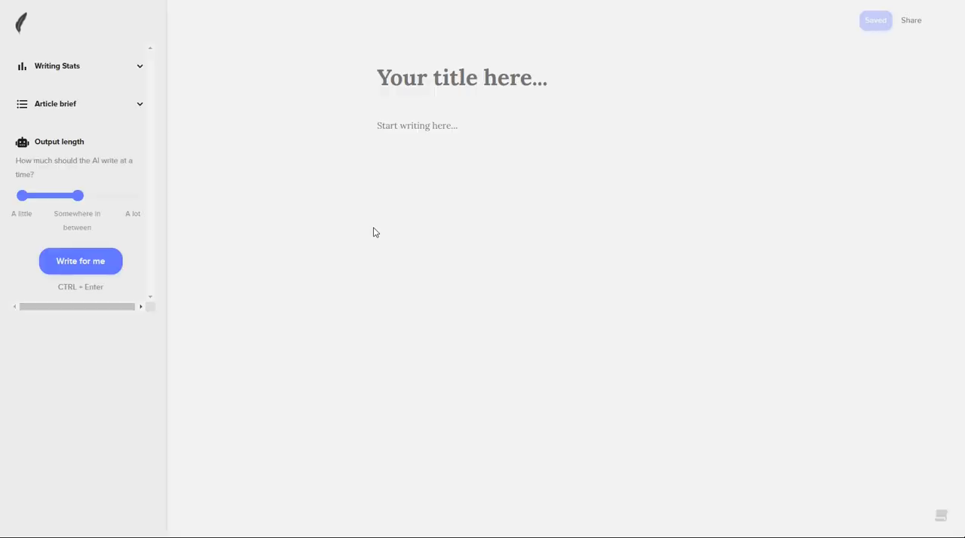
pyautogui.click(410, 128)
# Write the command "/instruct [please answer the question 'what is the meaning of life?']" in the document body, correcting the spelling of "instruct"
pyautogui.write('/')
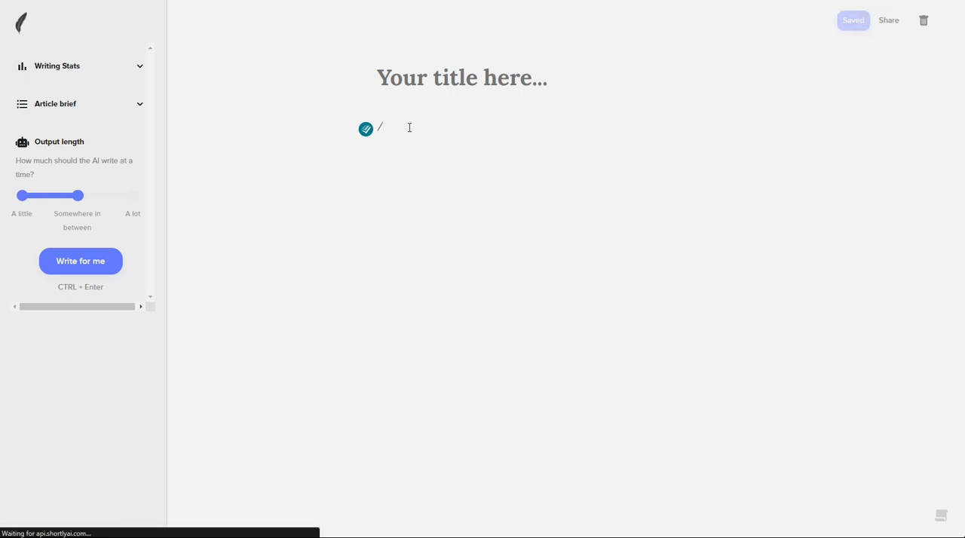
pyautogui.write('insttruct [')
pyautogui.press('BackSpace')
pyautogui.write('[please answe r the ')
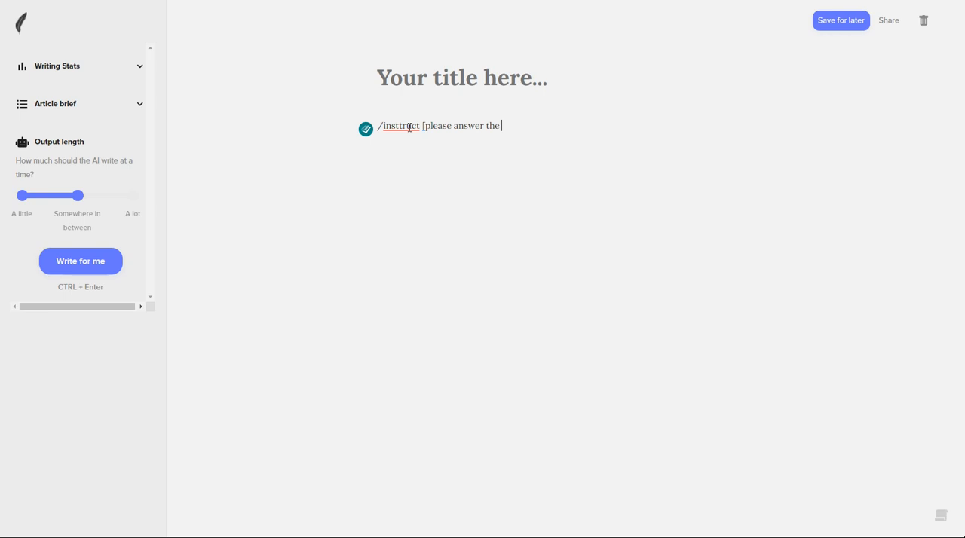
pyautogui.write("question 'what is the meaning of life?")
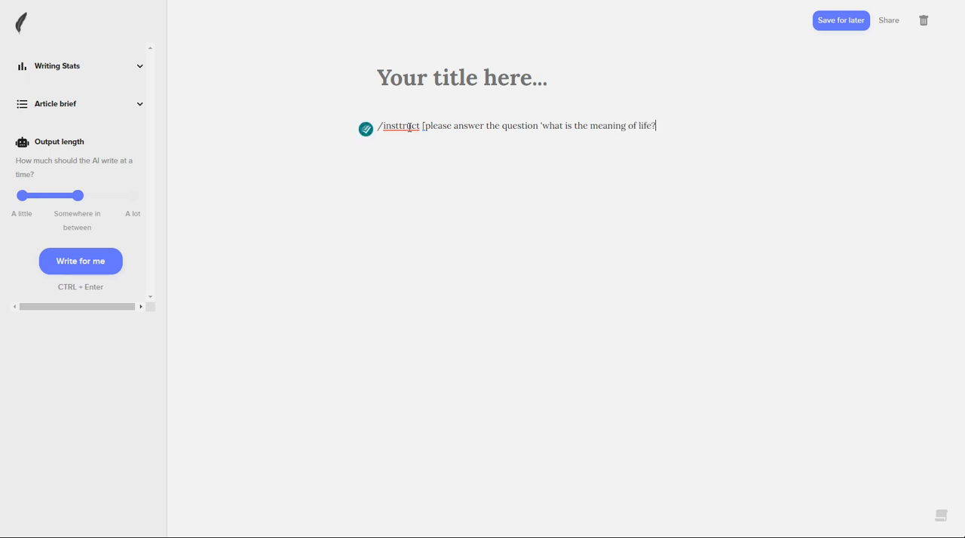
pyautogui.write("']")
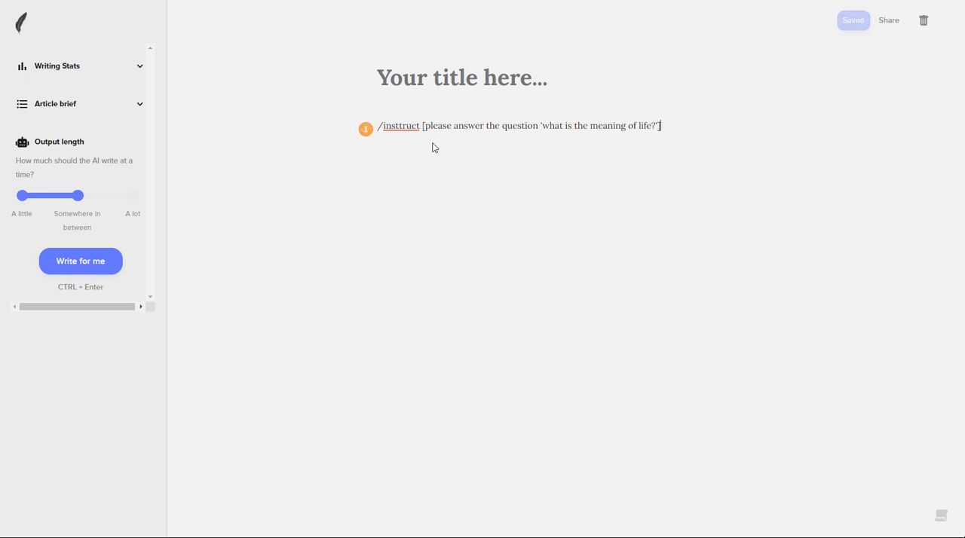
pyautogui.click(404, 127)
pyautogui.press('BackSpace')
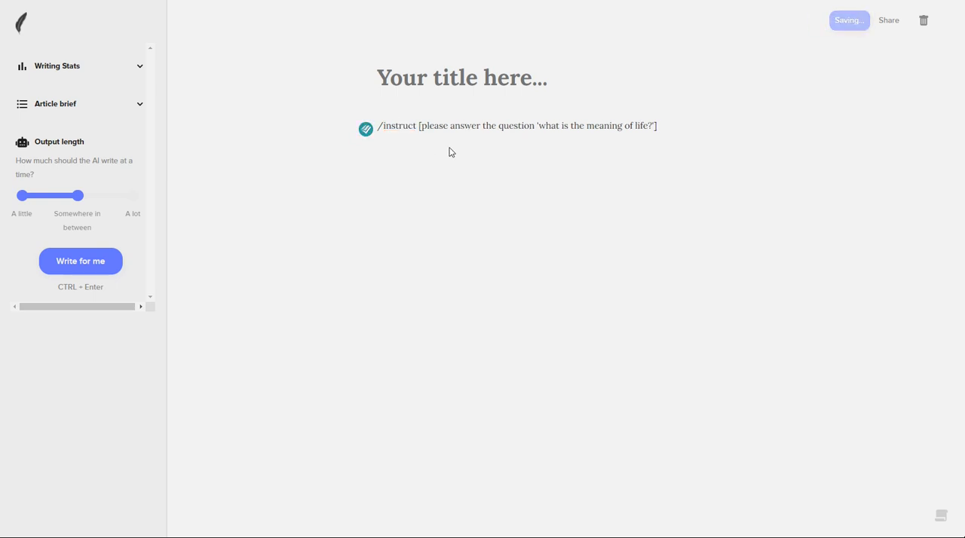
# Copy the whole /instruct line from the document body into the article brief
pyautogui.moveTo(663, 124); pyautogui.dragTo(375, 125)
pyautogui.hotkey('ctrl', 'c')
pyautogui.rightClick(391, 123)
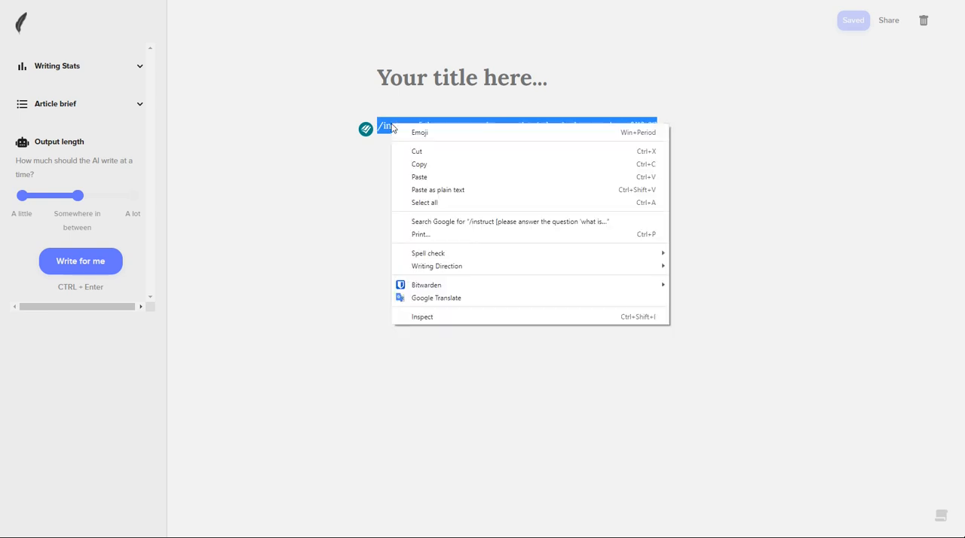
pyautogui.click(427, 165)
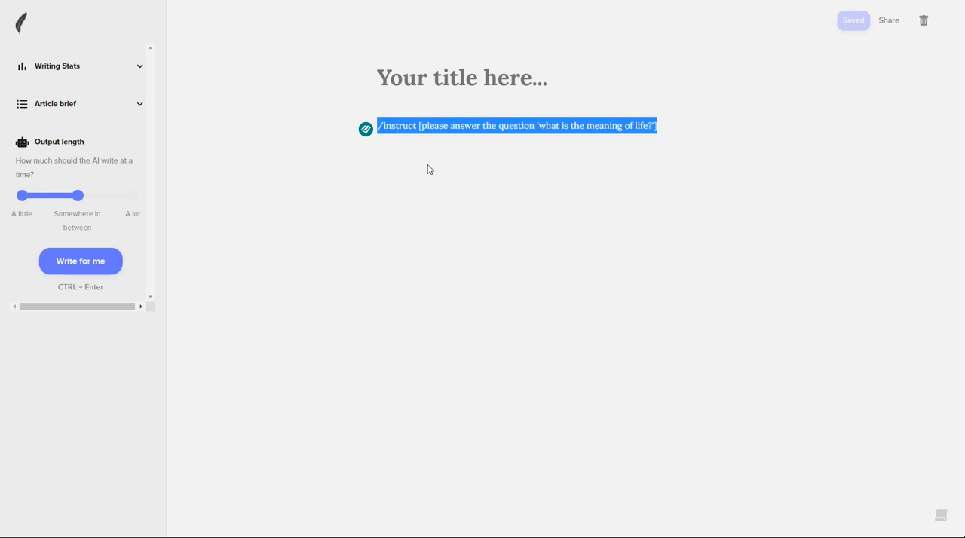
pyautogui.click(49, 113)
pyautogui.rightClick(64, 183)
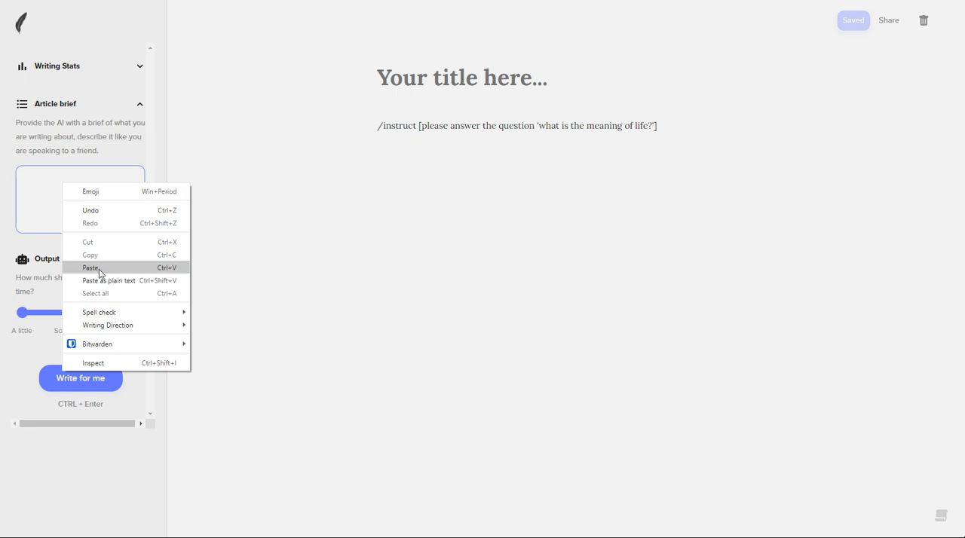
pyautogui.click(100, 268)
# Look through the command cheatsheet for the available AI commands, and close it
pyautogui.click(675, 127)
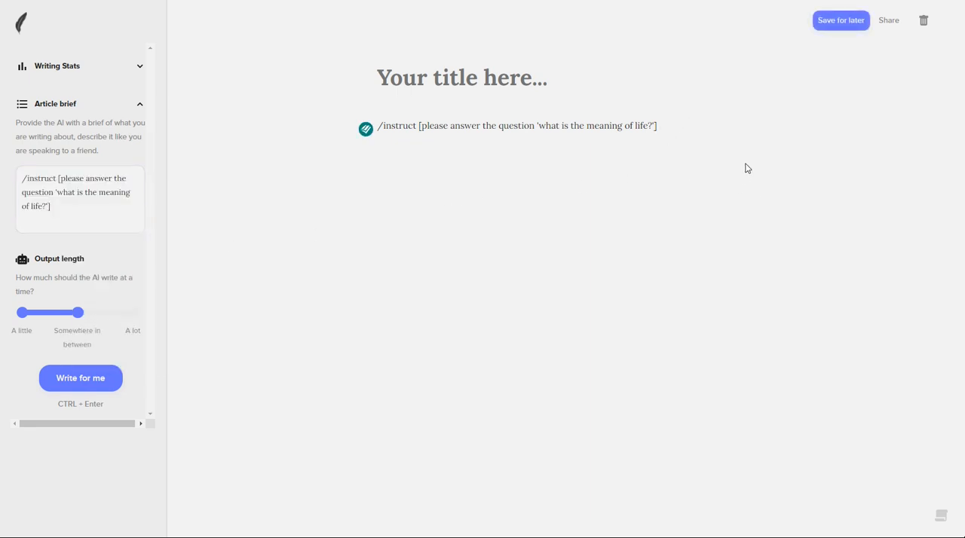
pyautogui.click(942, 517)
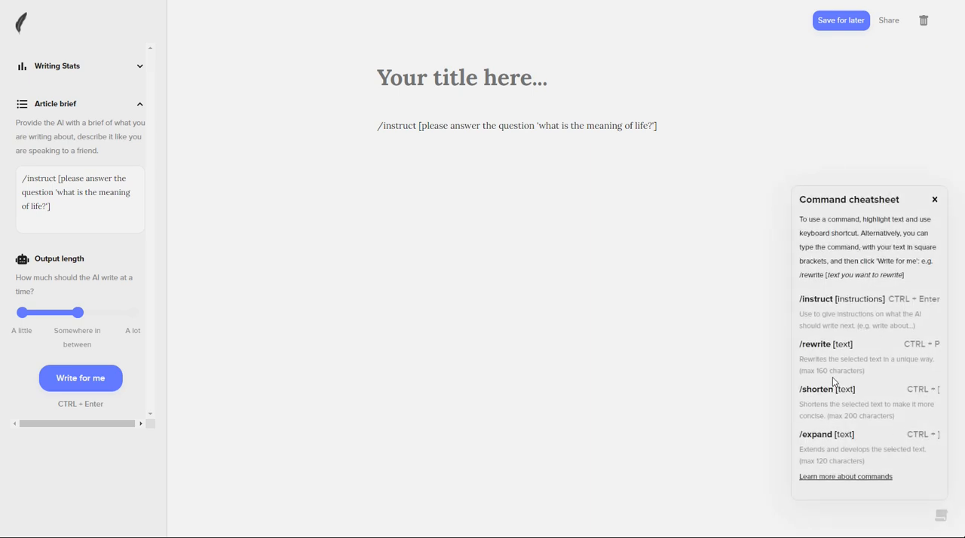
pyautogui.click(935, 200)
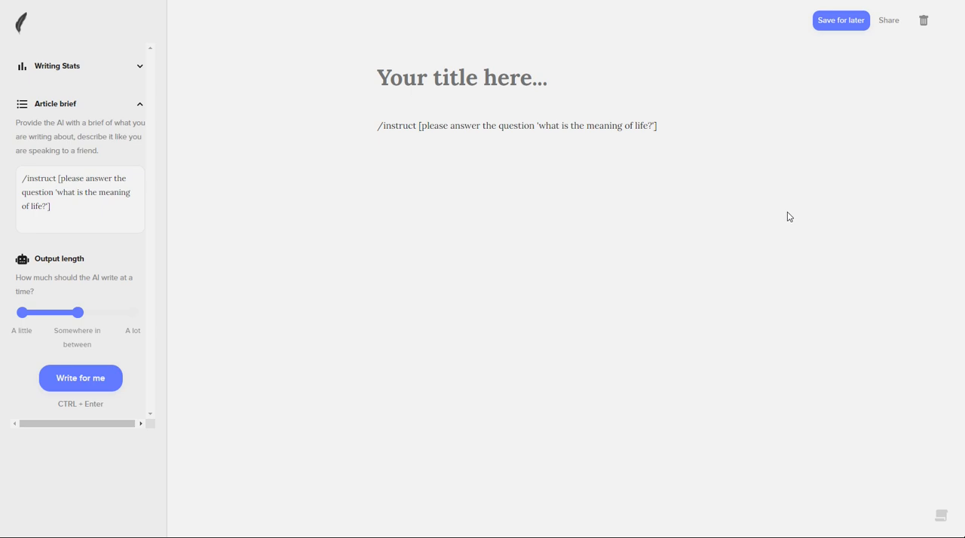
# Have the AI write from the meaning-of-life /instruct line, and undo the generated text
pyautogui.click(668, 125)
pyautogui.click(78, 379)
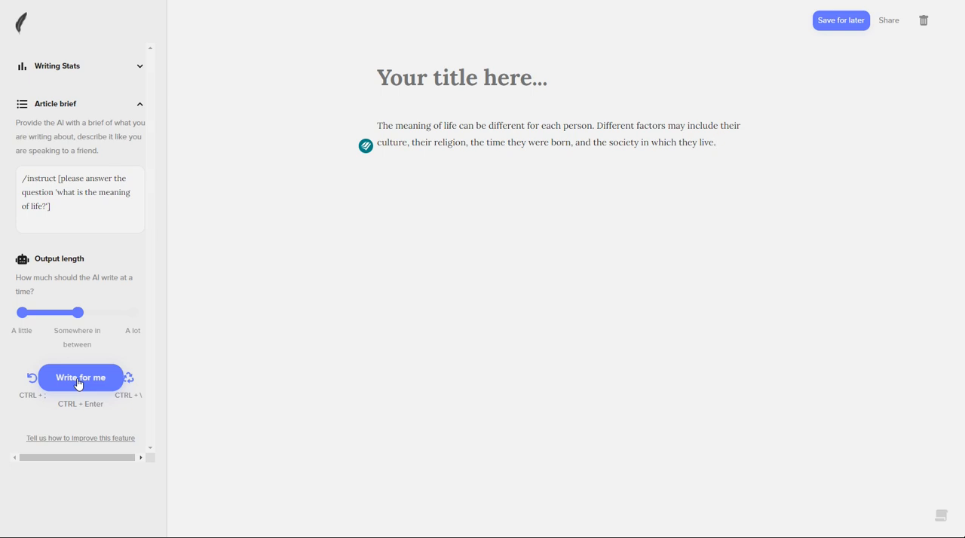
pyautogui.click(32, 381)
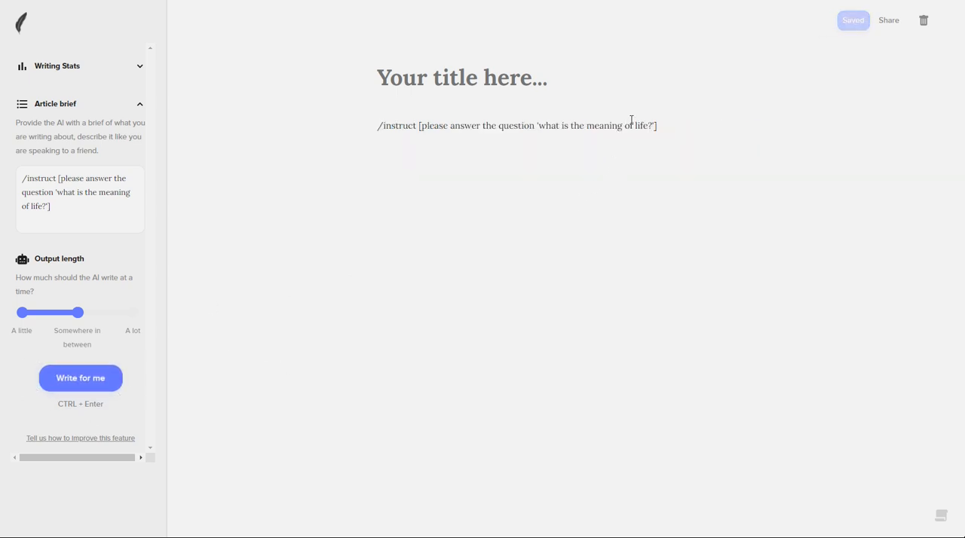
# Change the question in the /instruct line to "what is the fastest animal in the world?"
pyautogui.moveTo(647, 125); pyautogui.dragTo(539, 125)
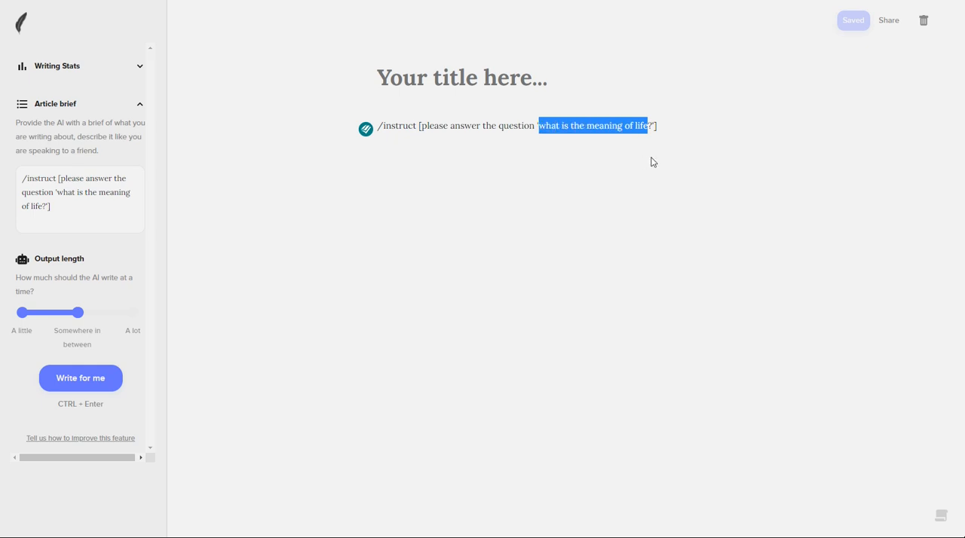
pyautogui.write('what is the ')
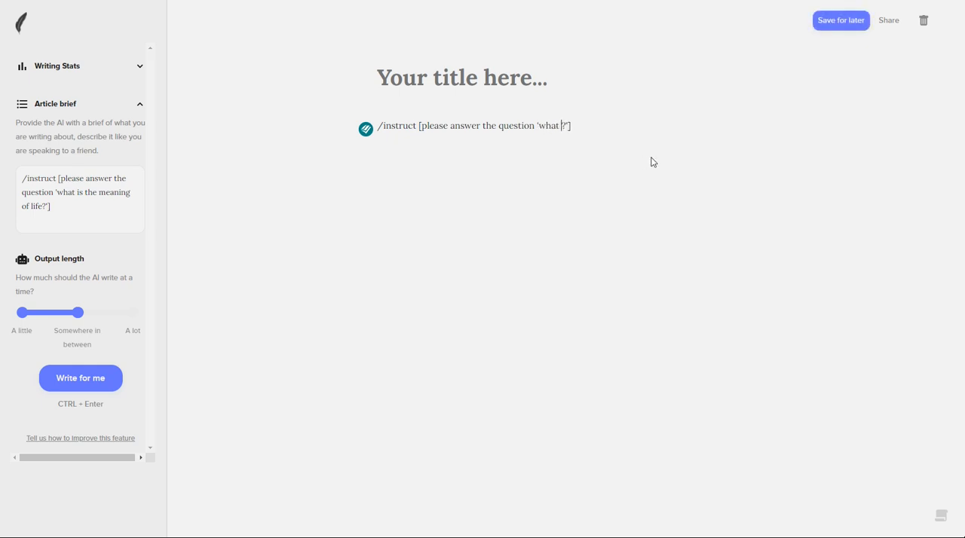
pyautogui.write('fastest')
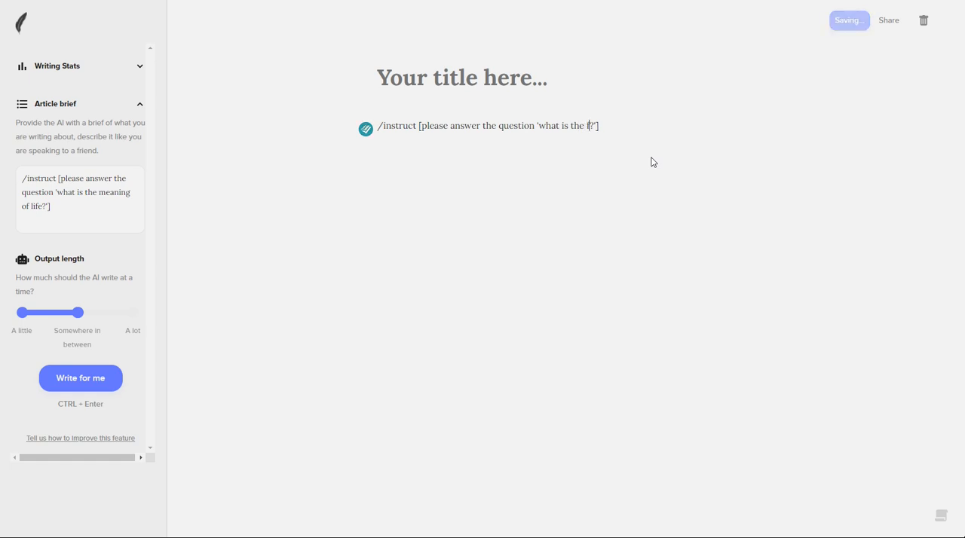
pyautogui.write(' animal')
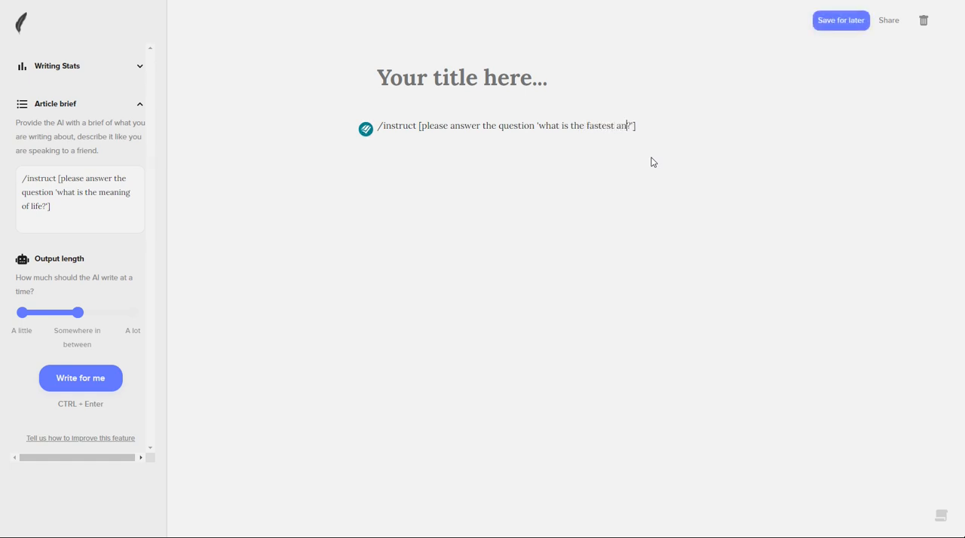
pyautogui.write(' in thw')
pyautogui.press('BackSpace')
pyautogui.write('e world')
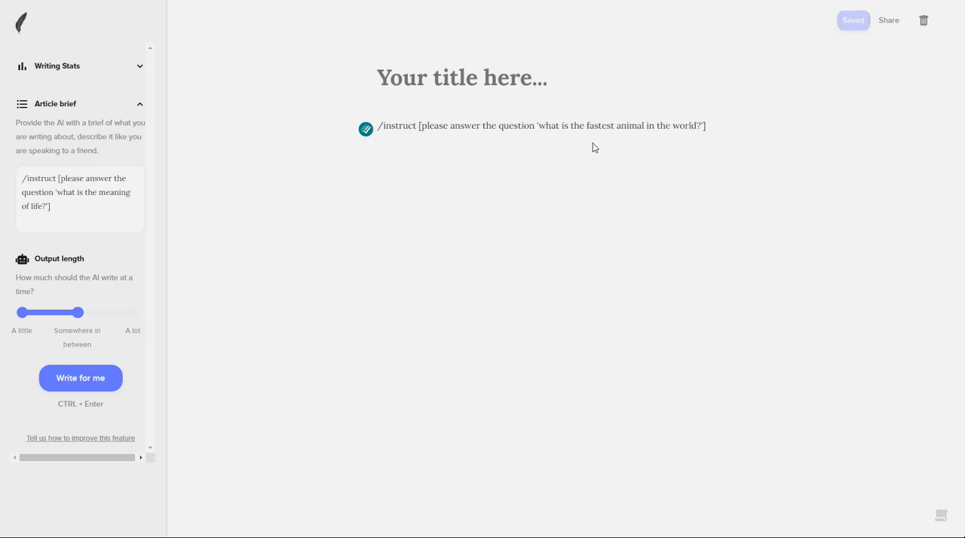
# Replace the article brief's text with a copy of the /instruct line about the fastest animal
pyautogui.moveTo(744, 125); pyautogui.dragTo(377, 125)
pyautogui.rightClick(405, 126)
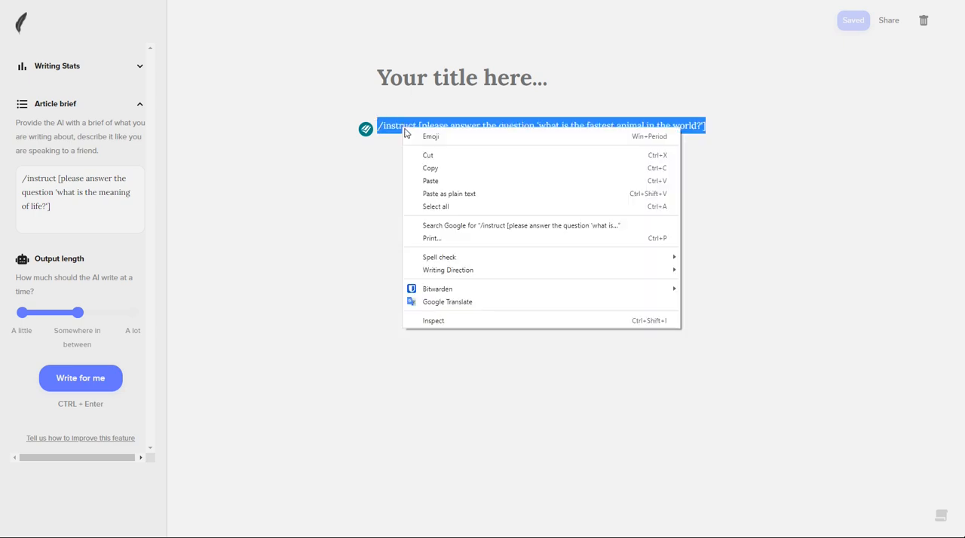
pyautogui.click(445, 169)
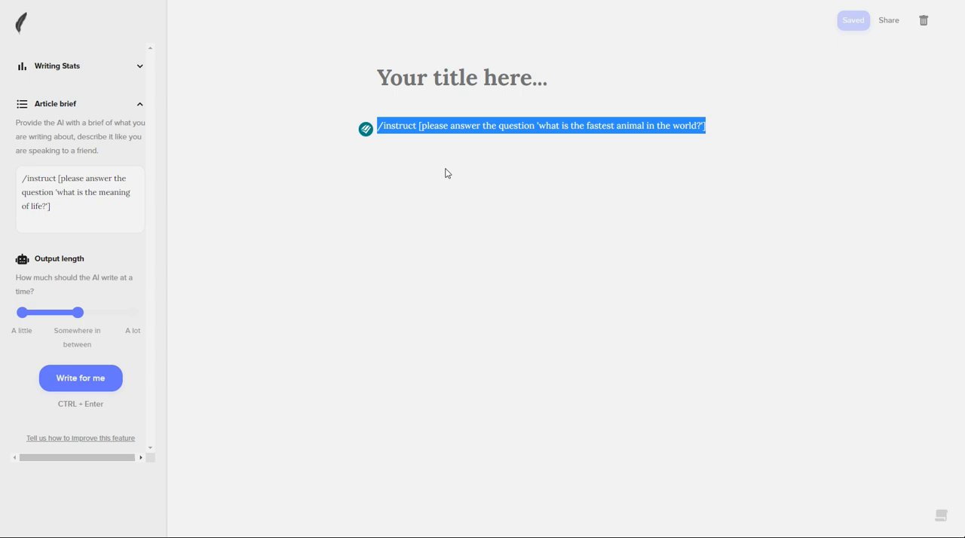
pyautogui.click(58, 205)
pyautogui.moveTo(65, 207); pyautogui.dragTo(18, 179)
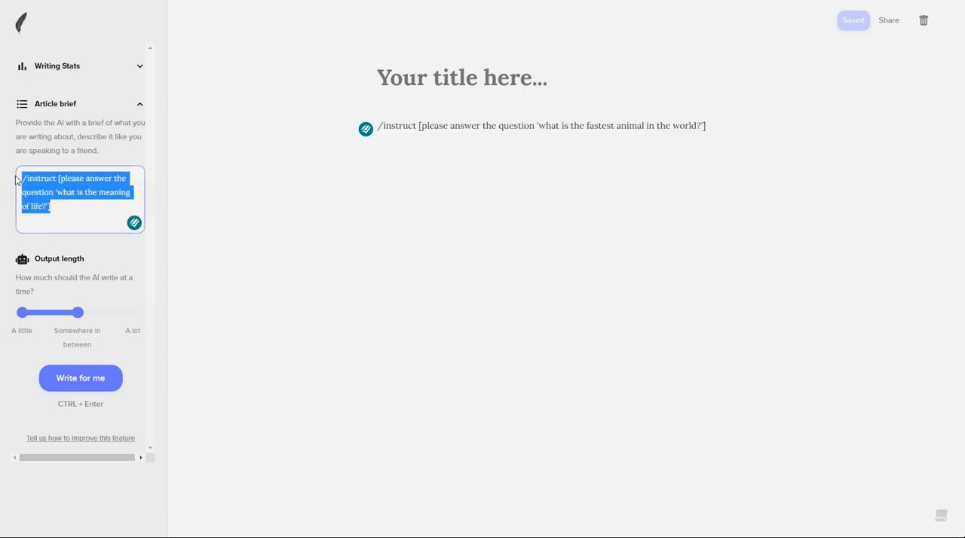
pyautogui.rightClick(39, 180)
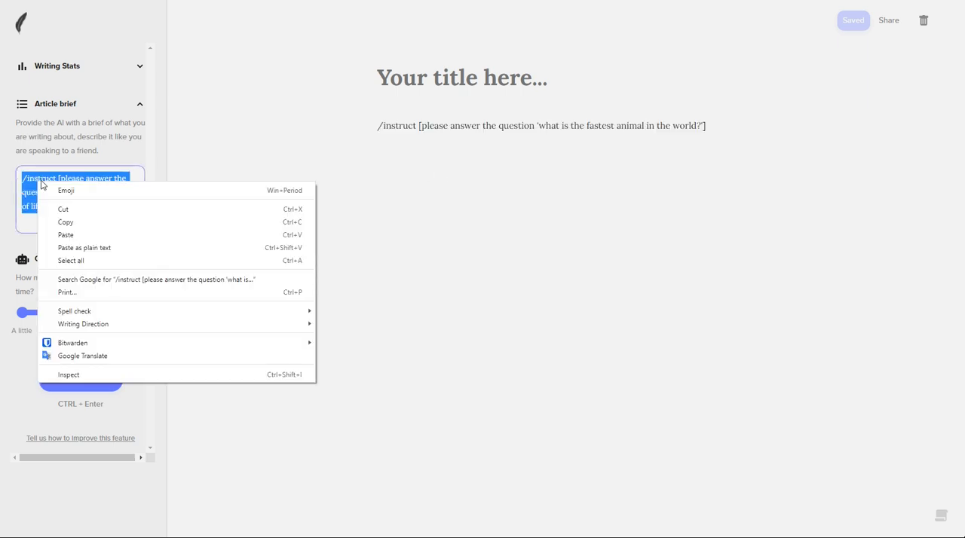
pyautogui.click(82, 233)
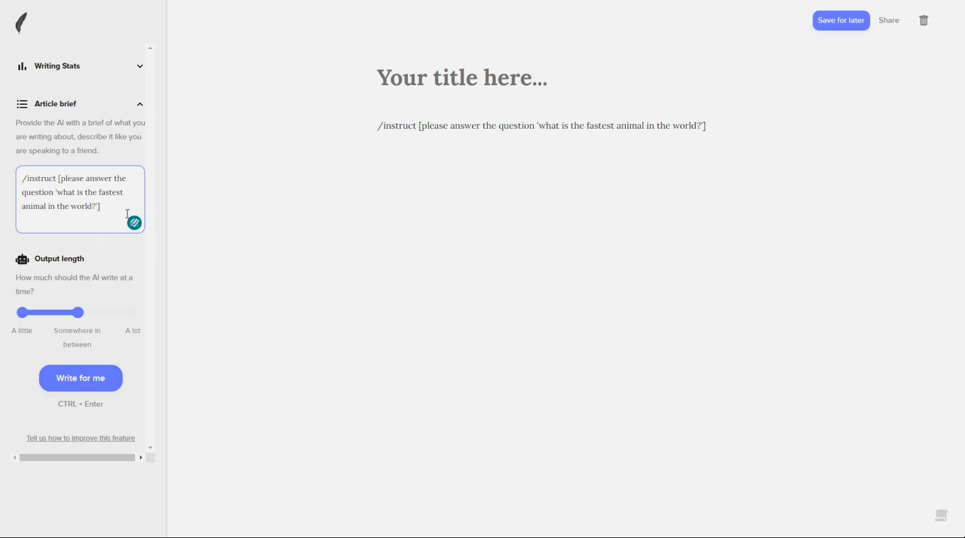
# Remove the "/instruct [" prefix and the closing bracket from the article brief, leaving only the plain request
pyautogui.click(61, 179)
pyautogui.press('BackSpace')
pyautogui.press('BackSpace')
pyautogui.press('BackSpace')
pyautogui.press('BackSpace')
pyautogui.press('BackSpace')
pyautogui.press('BackSpace')
pyautogui.press('BackSpace')
pyautogui.press('BackSpace')
pyautogui.press('BackSpace')
pyautogui.press('BackSpace')
pyautogui.press('BackSpace')
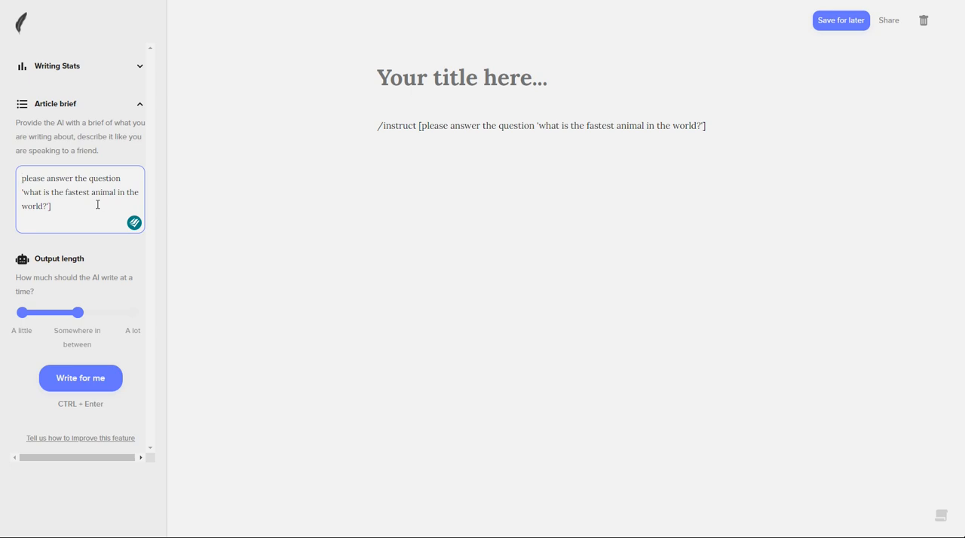
pyautogui.click(67, 207)
pyautogui.press('BackSpace')
# Have the AI write an answer from the end of the fastest-animal /instruct line
pyautogui.click(733, 128)
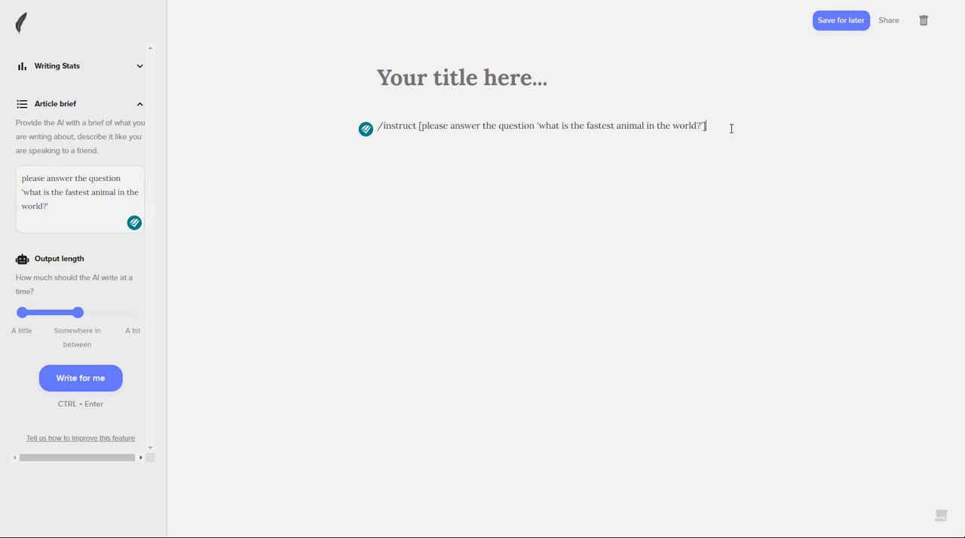
pyautogui.click(89, 379)
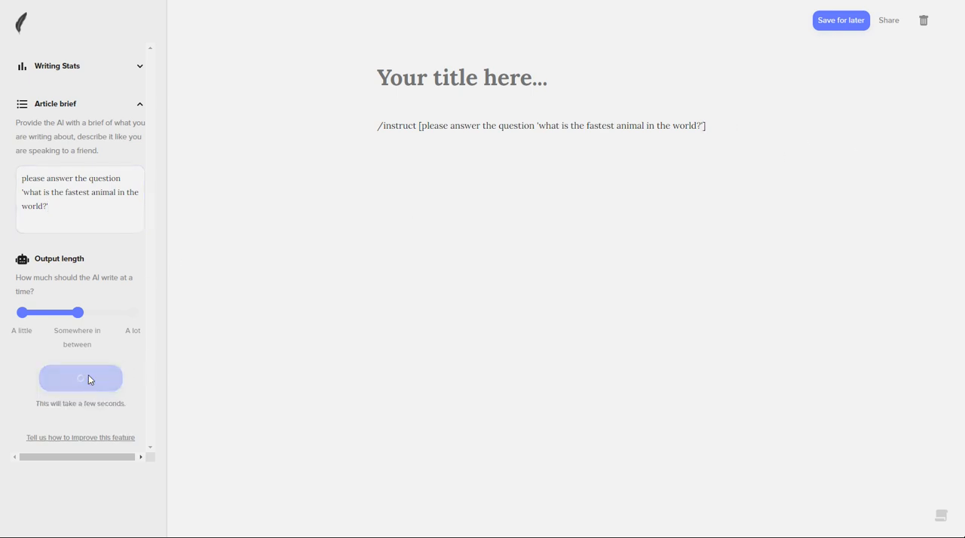